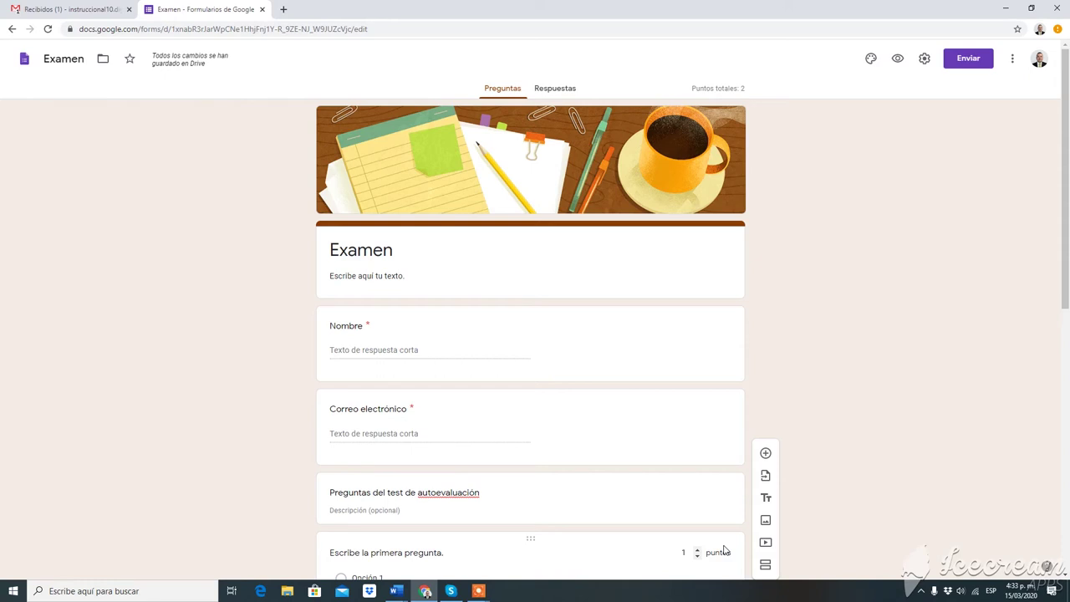
- Examine the form's title, its description, and the settings of the Nombre and Correo electrónico short-answer questions
scroll(901, 420, "down", 1)
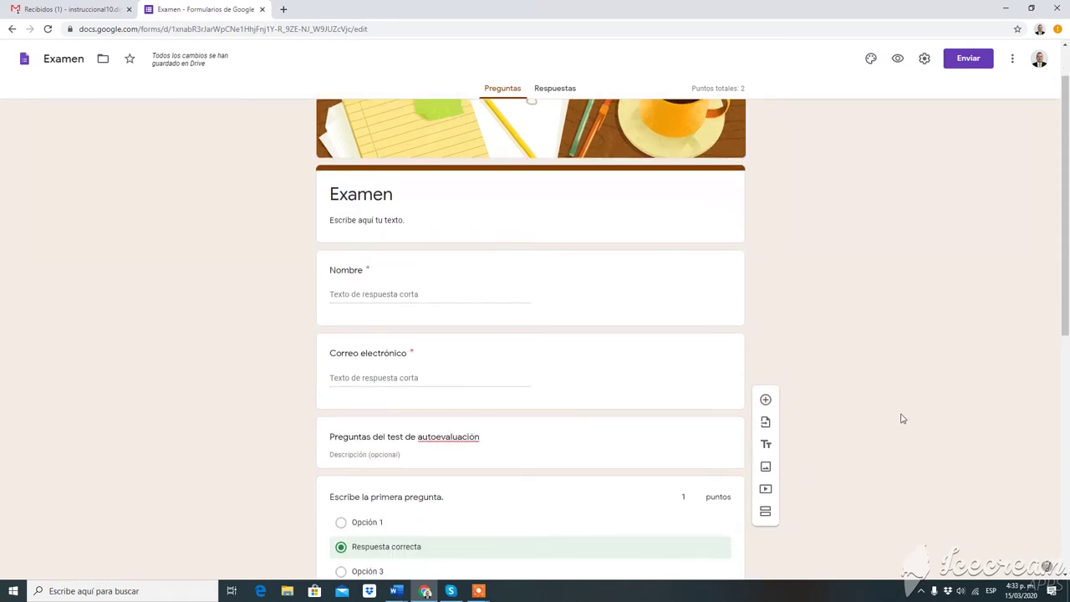
double_click(408, 197)
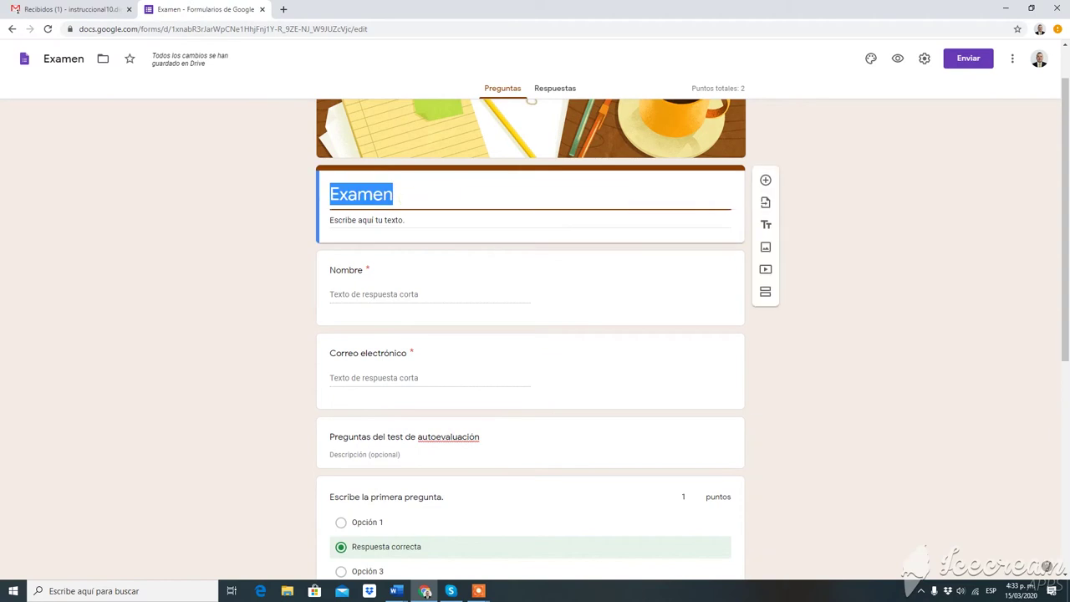
key("Tab")
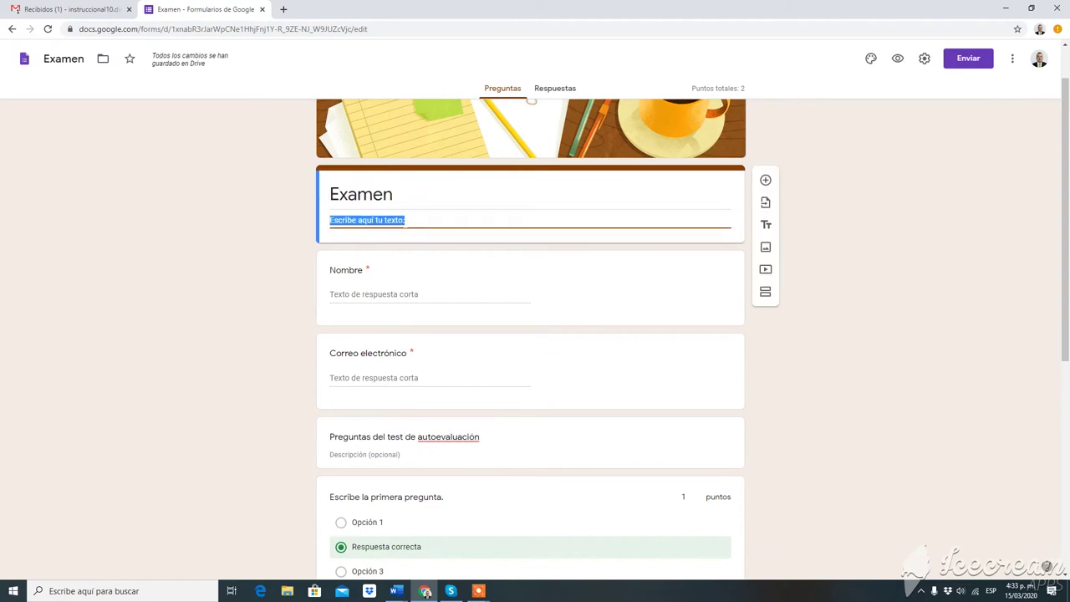
left_click(367, 291)
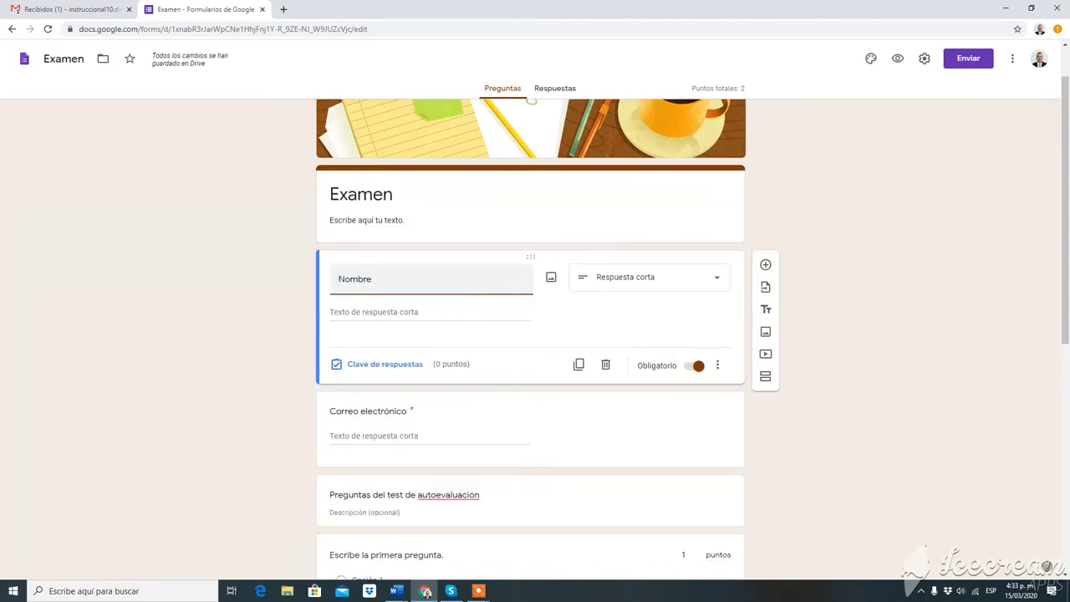
left_click(881, 320)
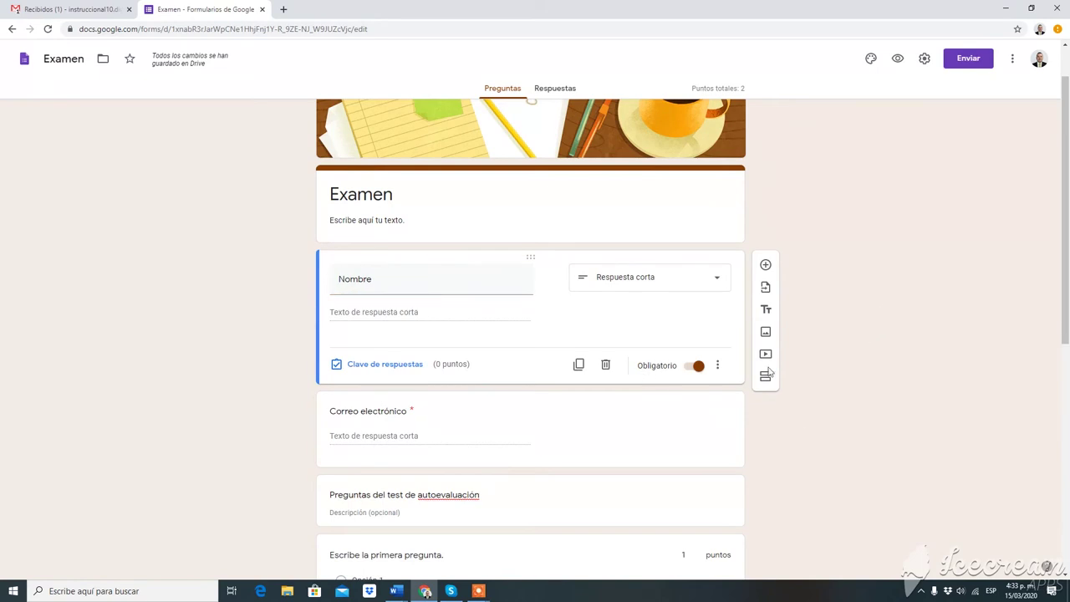
left_click(538, 420)
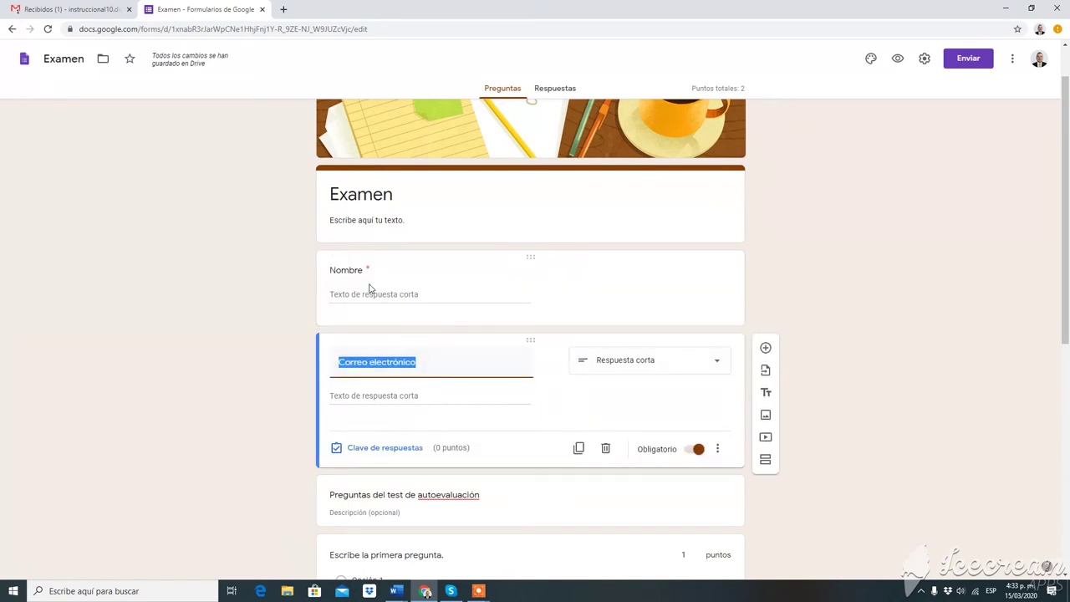
left_click(370, 271)
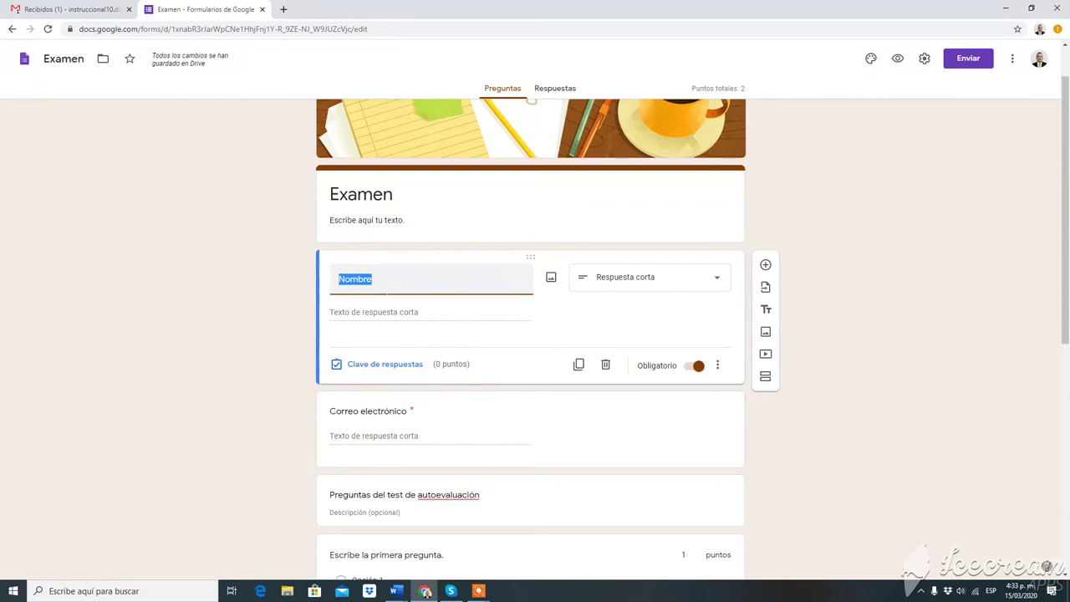
left_click(883, 456)
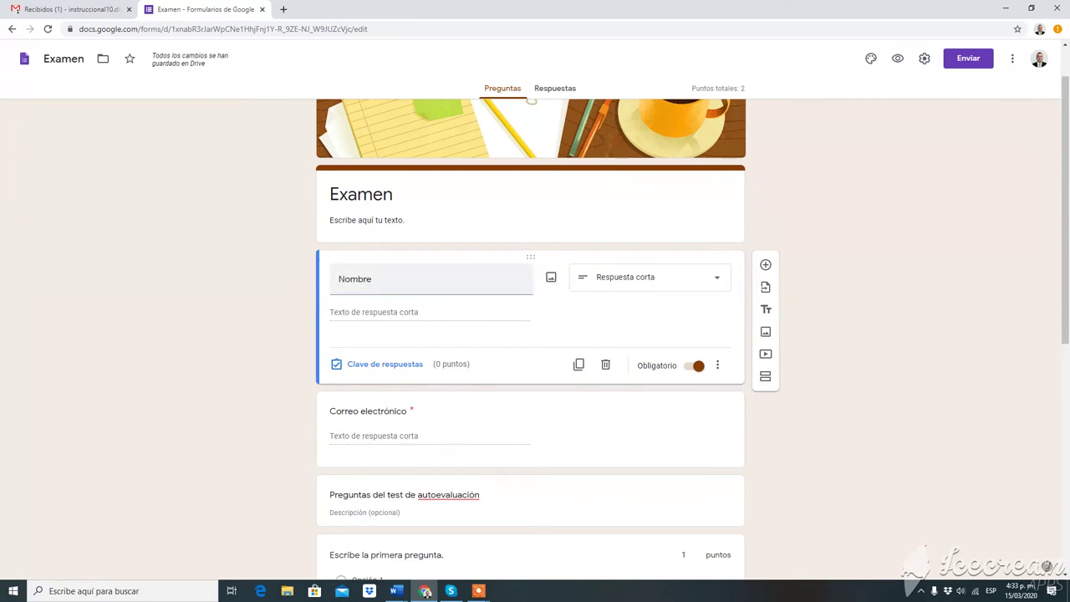
left_click(595, 443)
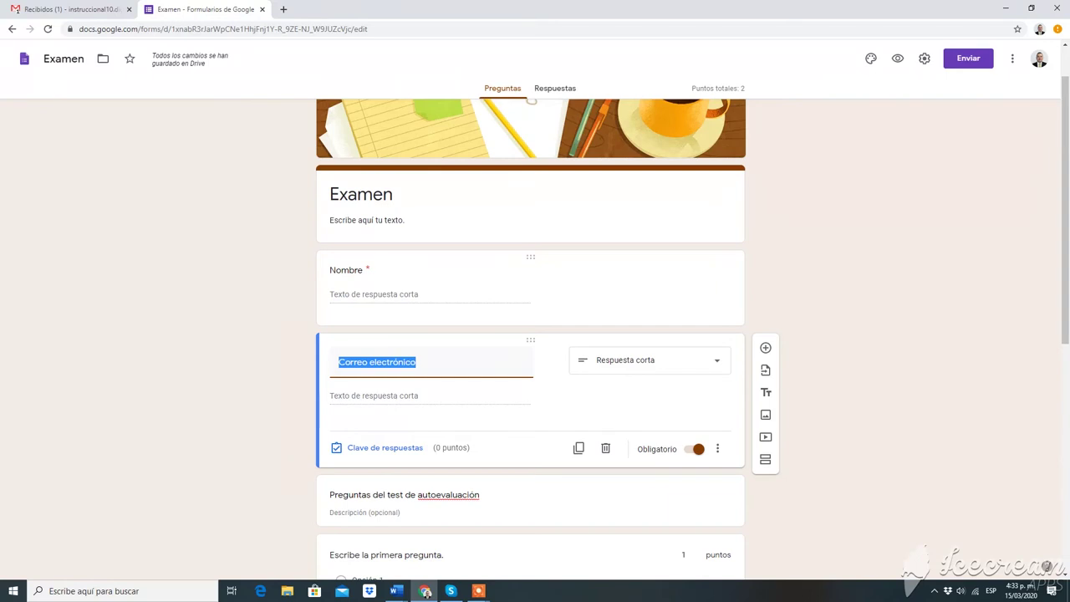
- Switch the required setting of the Nombre question off and back on
left_click(531, 255)
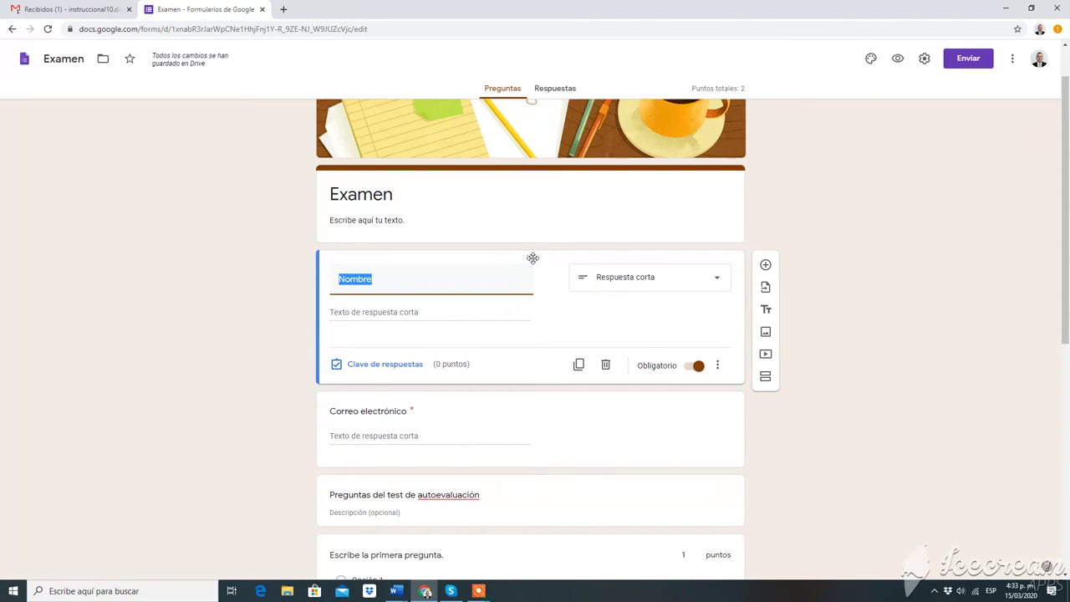
left_click(690, 367)
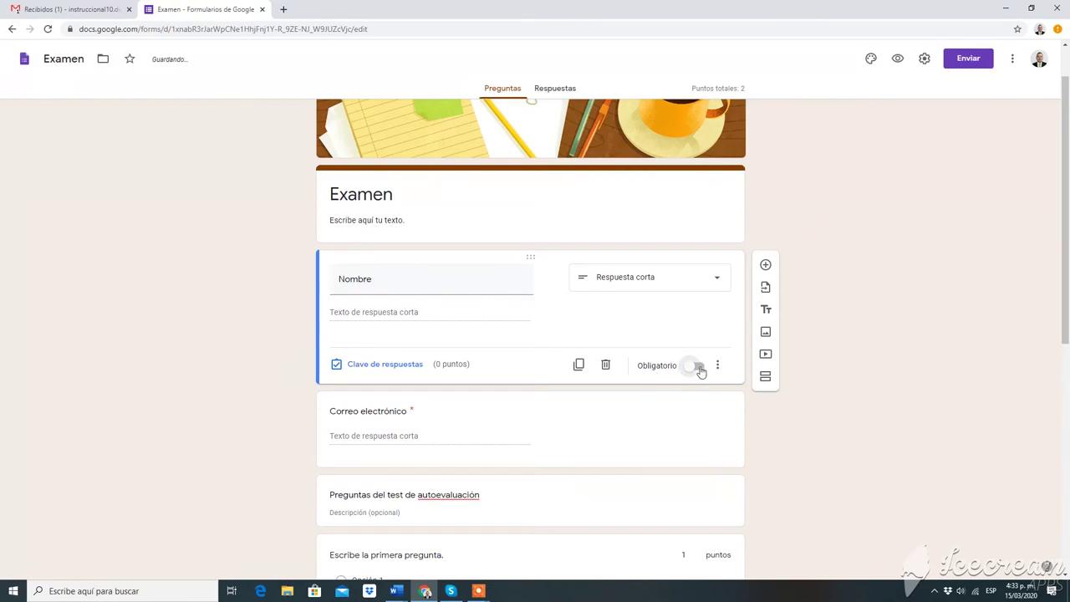
left_click(700, 370)
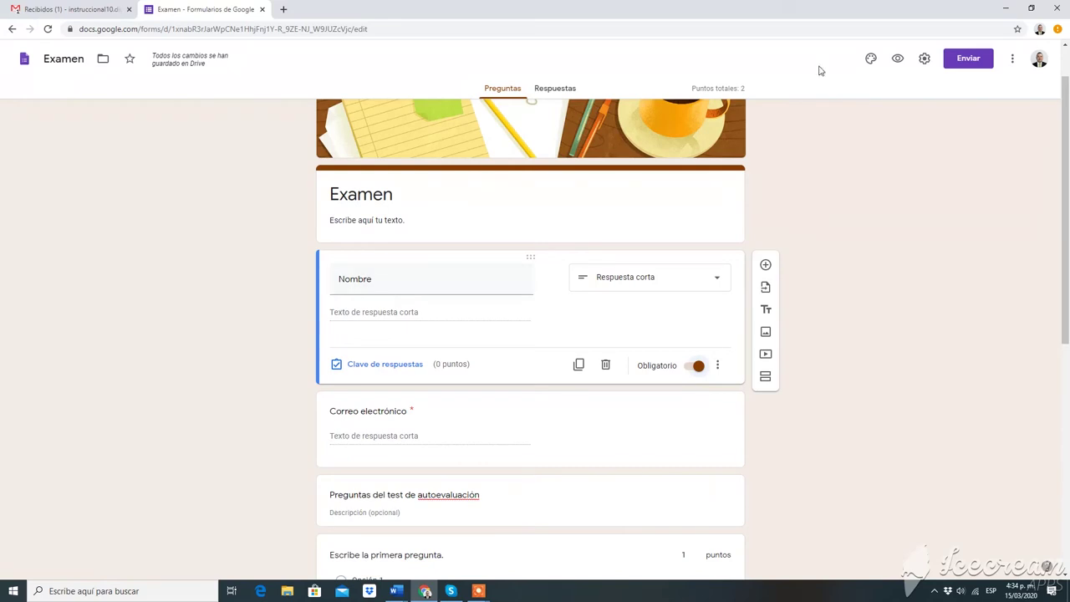
- In the first question's answer key, mark Opción 4 as correct, then clear the marks from both Respuesta correcta and Opción 4
scroll(510, 342, "down", 2)
scroll(502, 341, "up", 2)
scroll(535, 375, "down", 2)
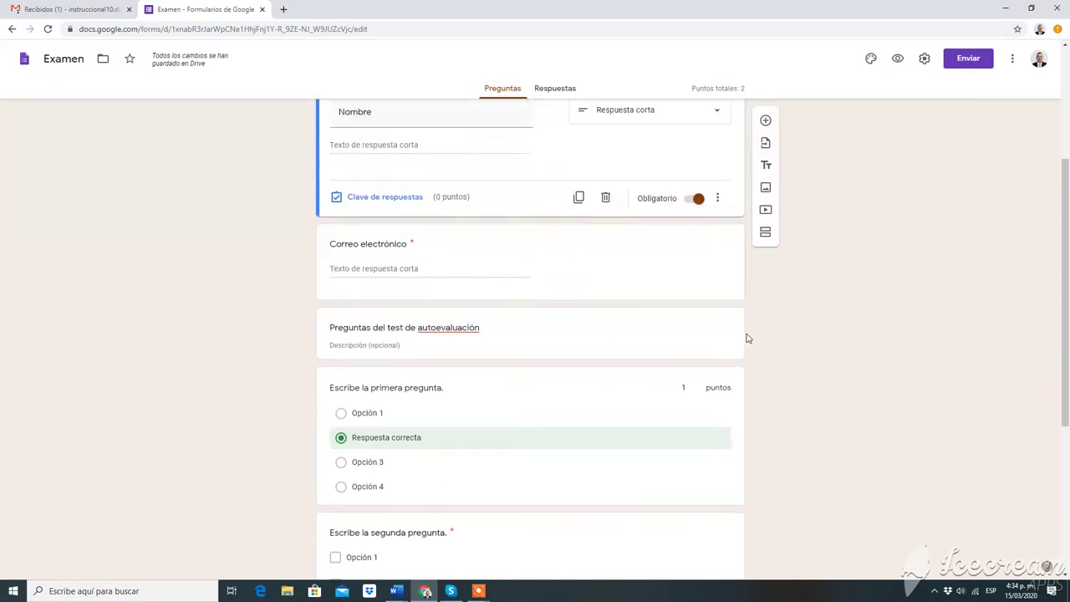
scroll(869, 367, "down", 1)
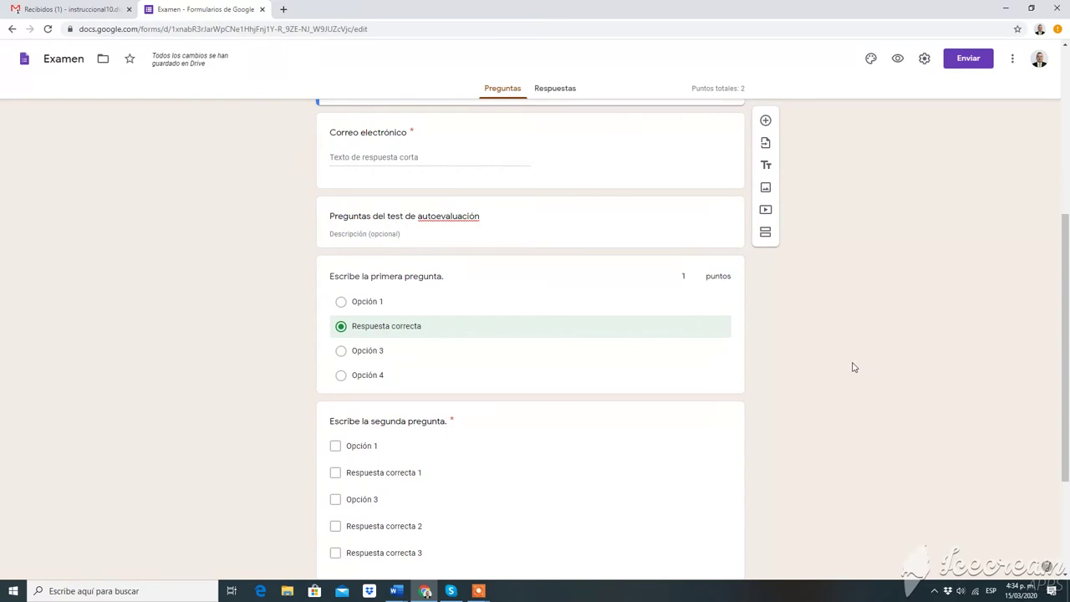
left_click(432, 371)
left_click(432, 366)
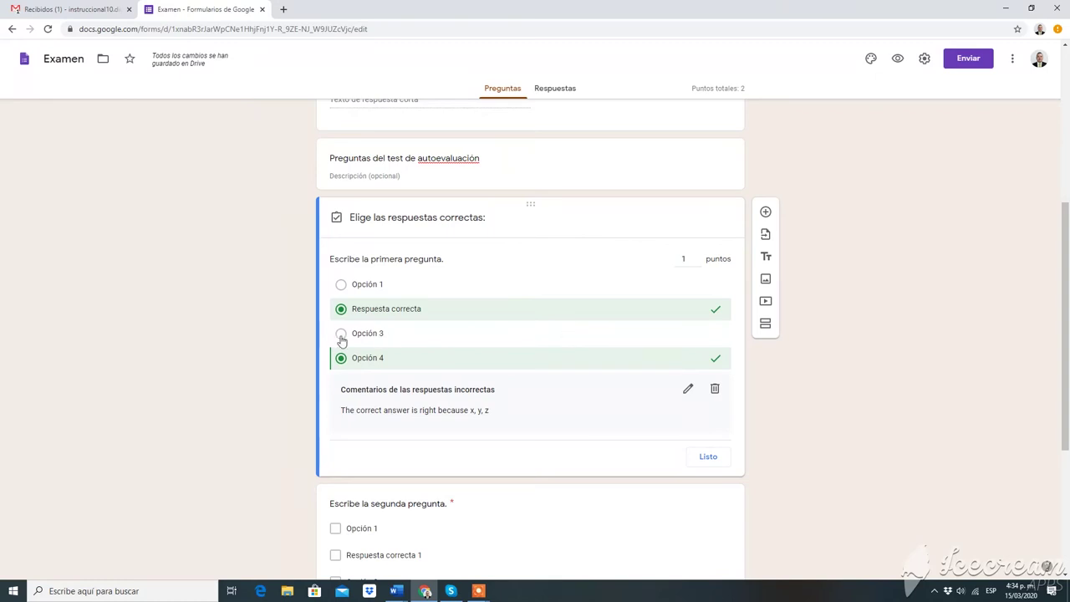
left_click(341, 308)
left_click(341, 360)
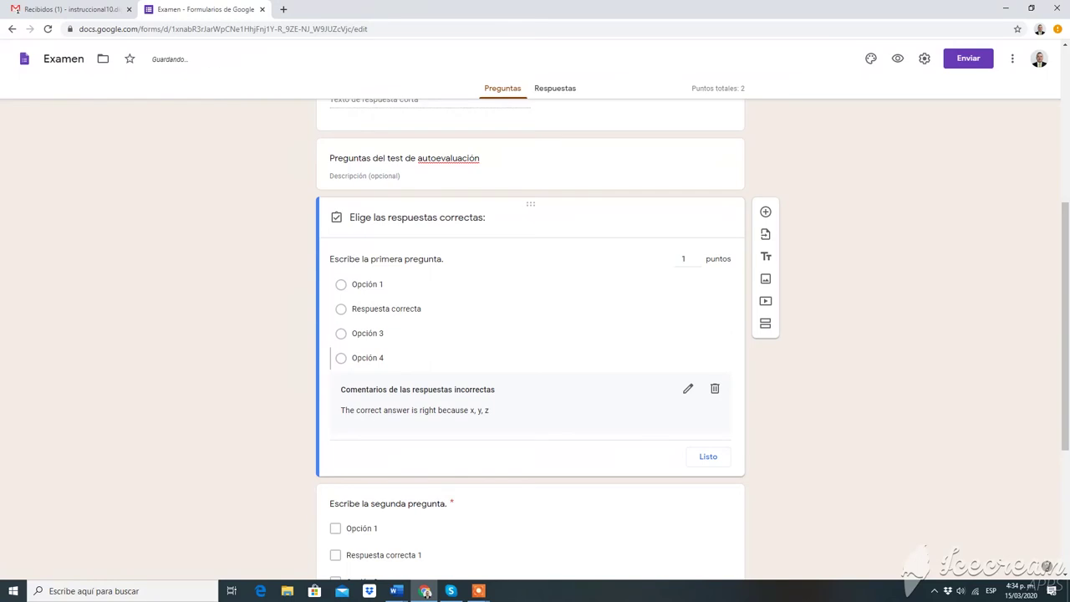
- Try marking and unmarking Respuesta correcta in the first question's answer key, leaving the question without a correct answer
scroll(409, 230, "up", 2)
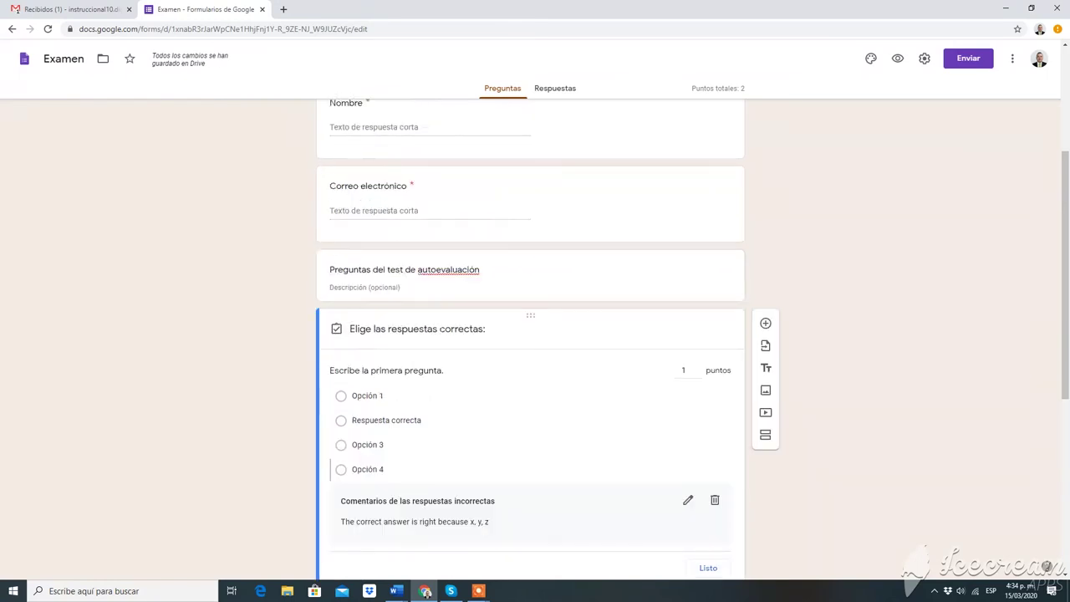
scroll(427, 356, "down", 1)
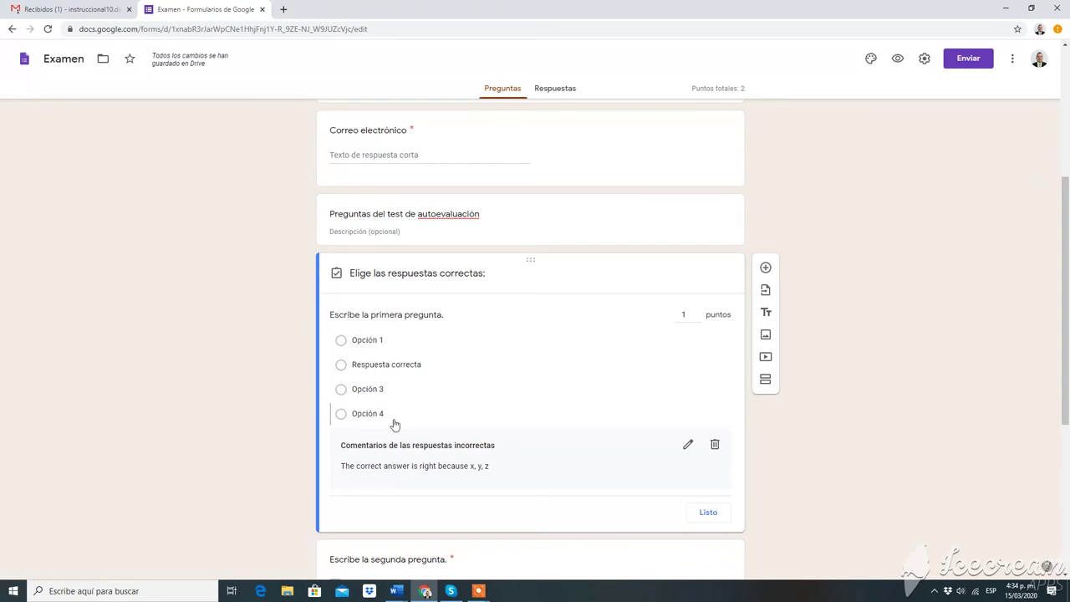
left_click(375, 369)
left_click(369, 368)
left_click(369, 369)
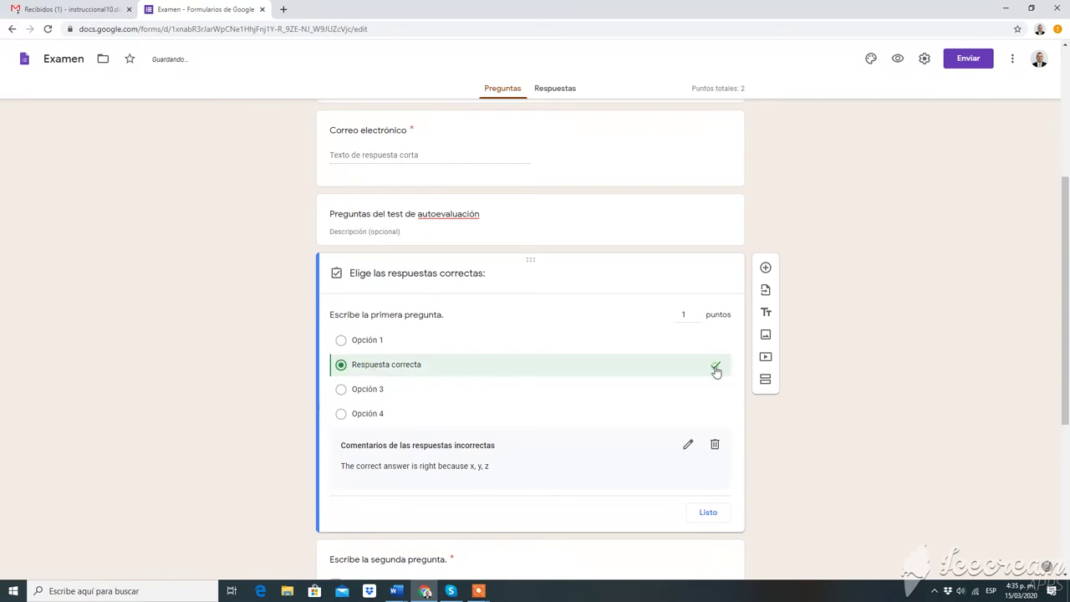
left_click(715, 371)
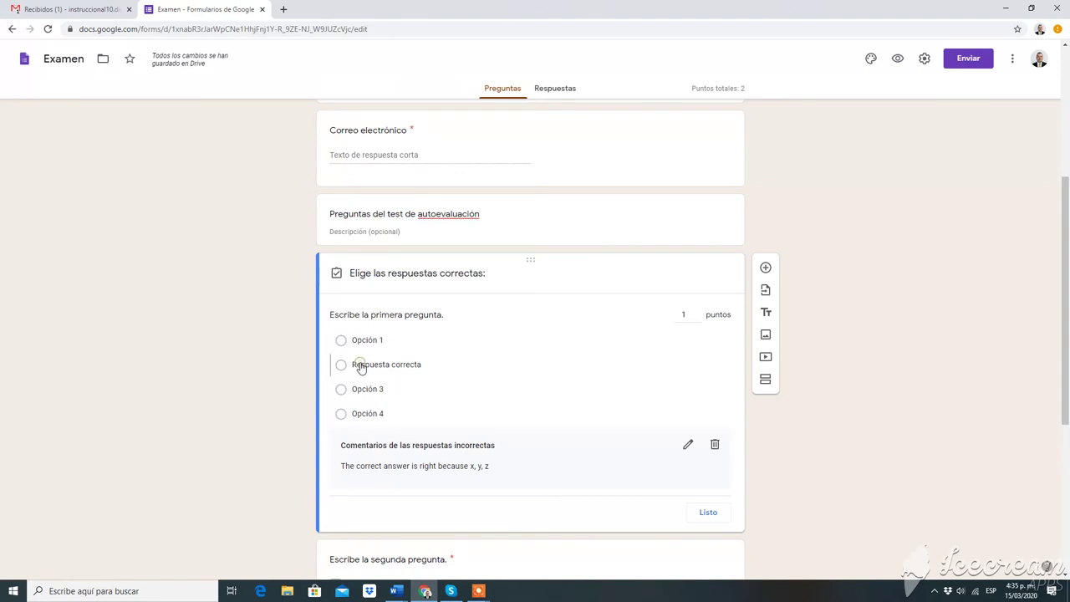
left_click(361, 369)
left_click(361, 369)
scroll(361, 368, "down", 3)
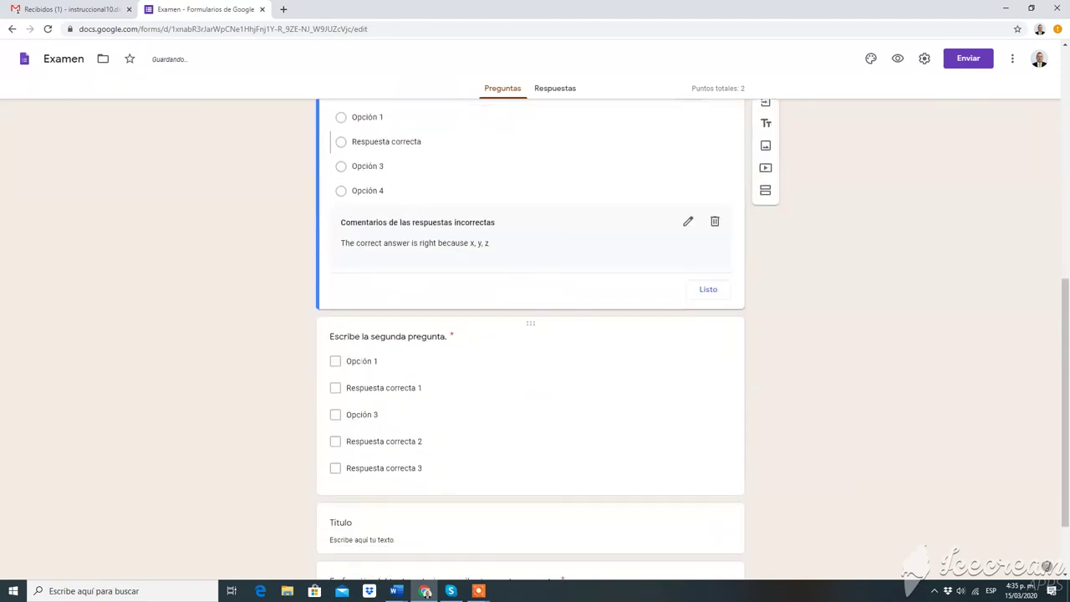
- Mark Respuesta correcta as the correct answer to the first question in its answer key
left_click(376, 387)
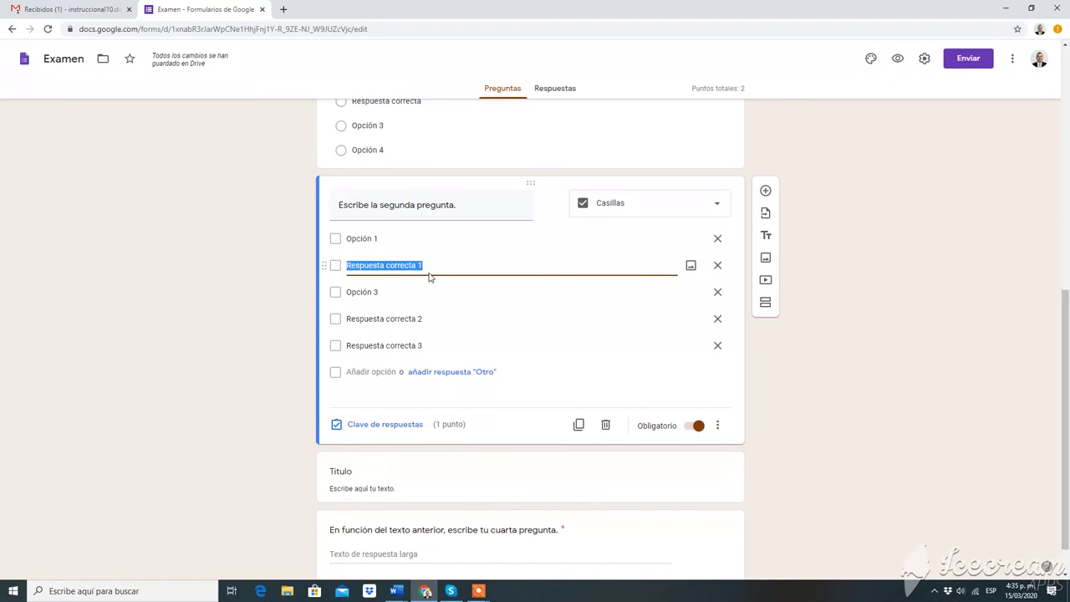
scroll(431, 296, "up", 3)
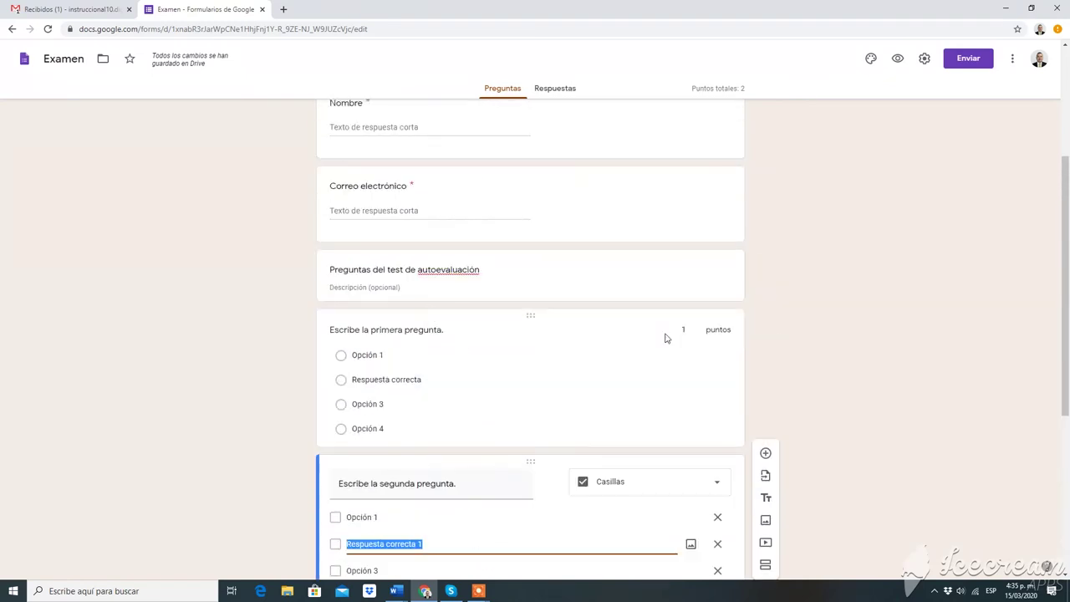
left_click(529, 314)
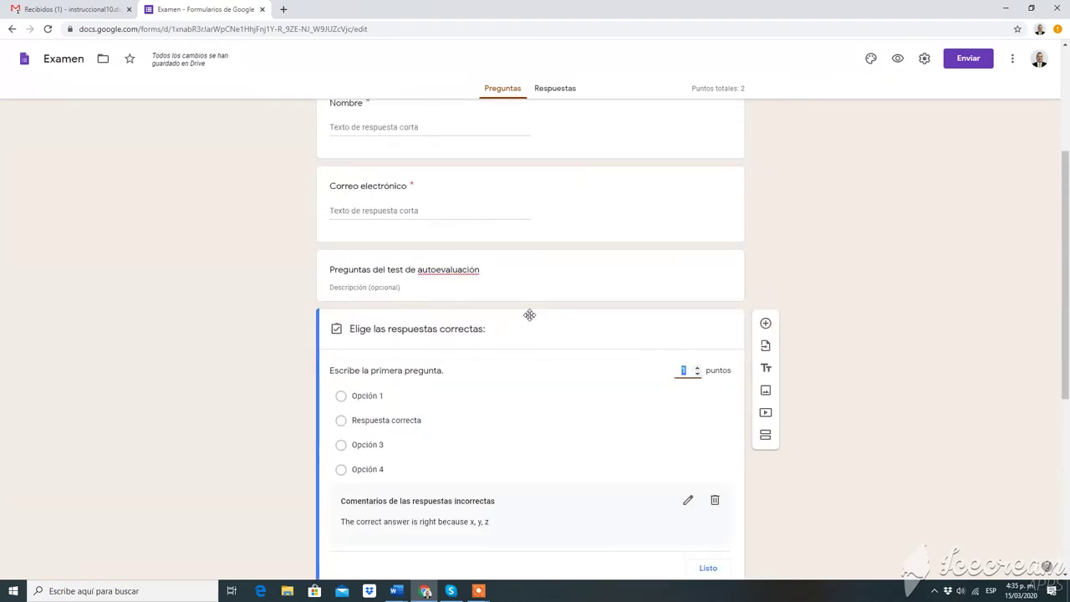
left_click(398, 422)
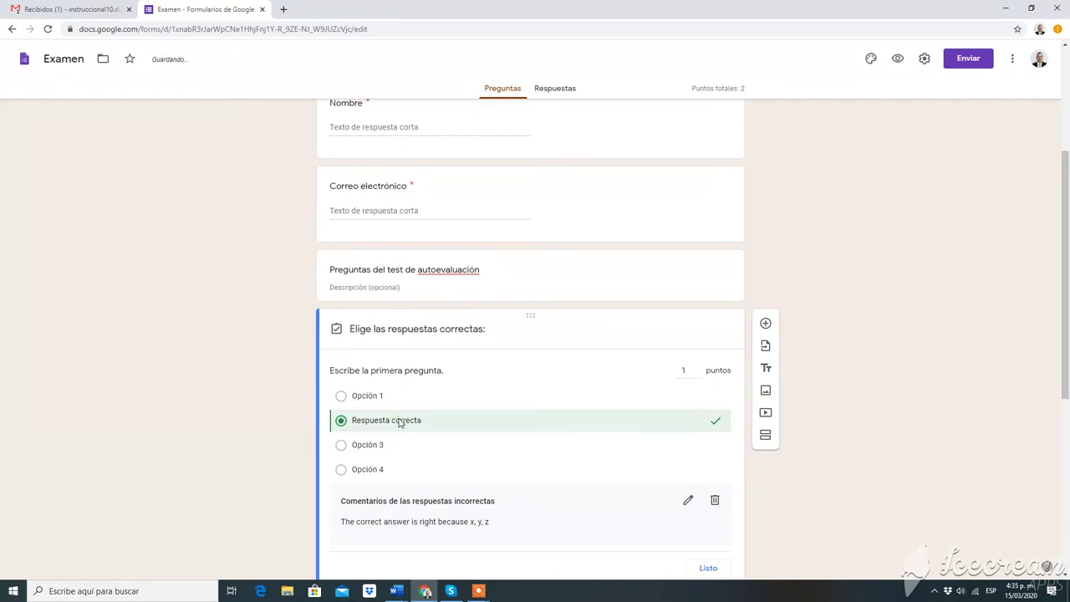
- Raise the first question's score to 7 points
left_click(685, 370)
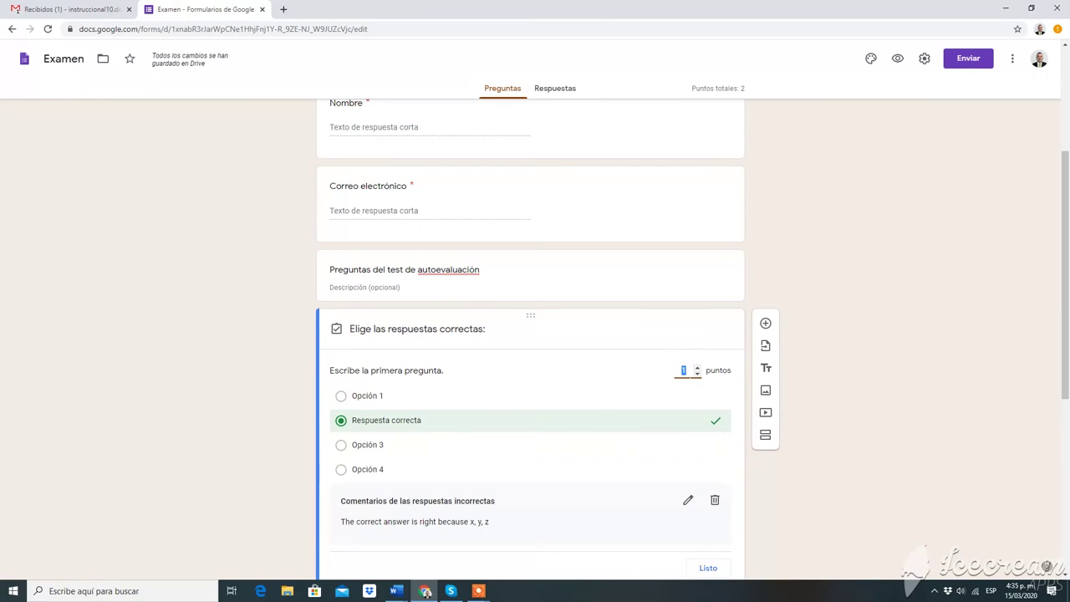
left_click(697, 367)
left_click(697, 367)
left_click(697, 367)
left_click(697, 367)
left_click(697, 366)
left_click(697, 367)
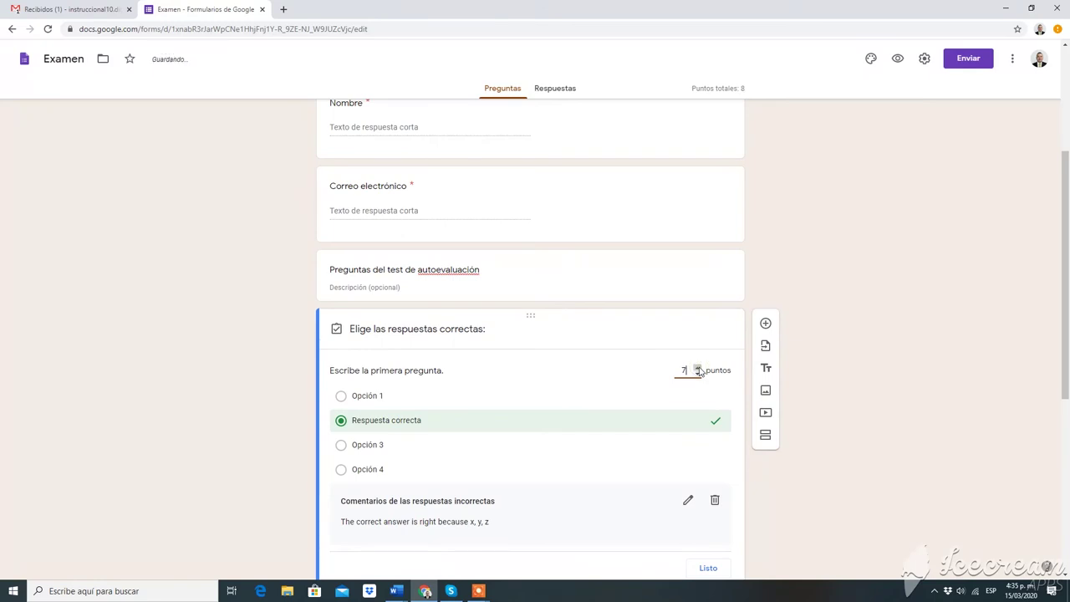
- Set the first question's score to 2 points
scroll(716, 382, "up", 1)
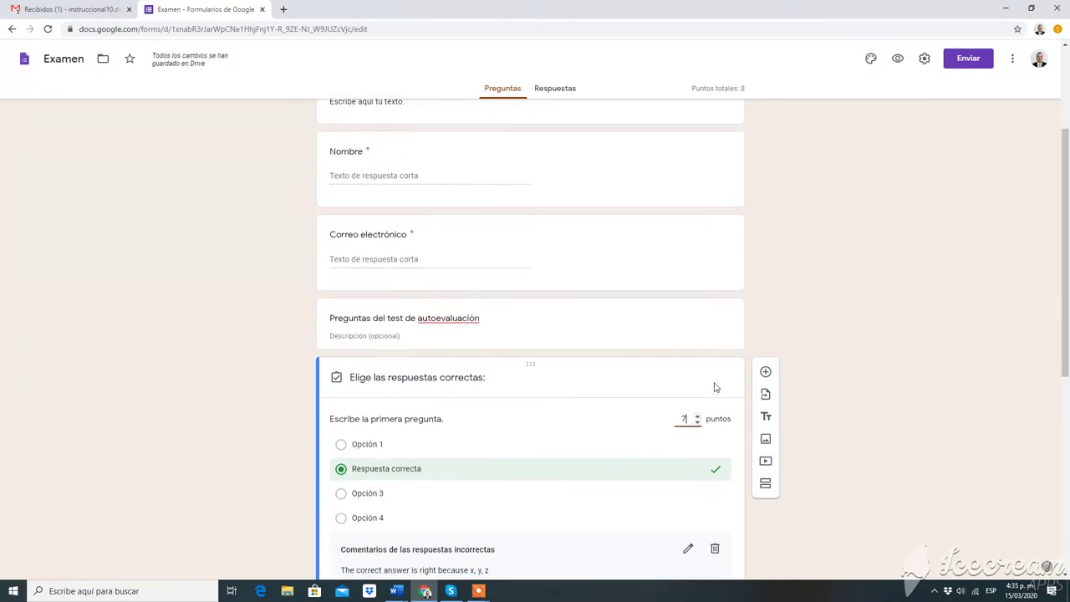
scroll(707, 388, "down", 2)
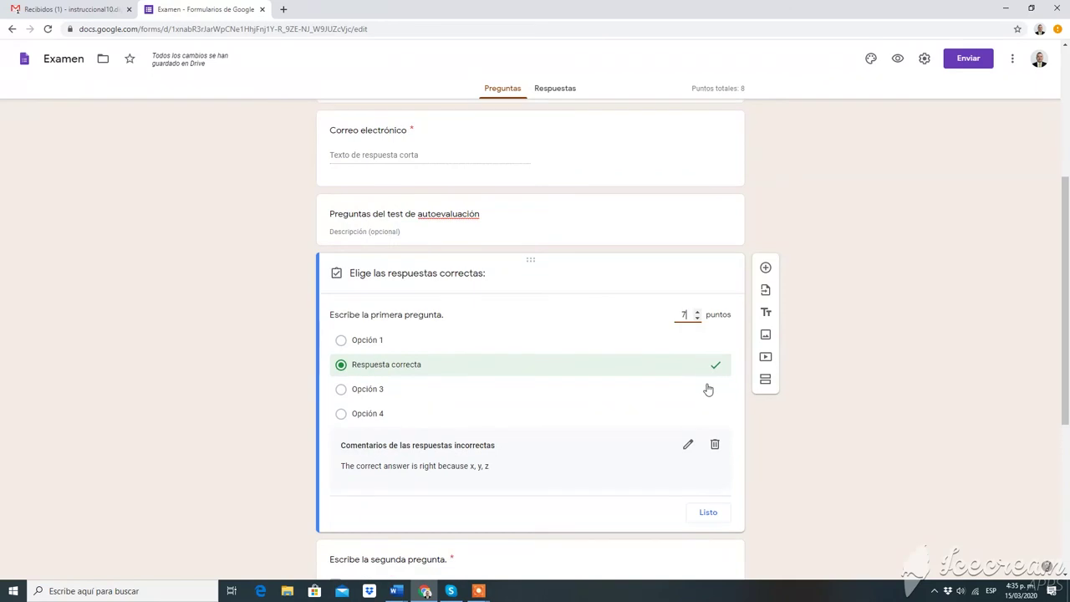
left_click(696, 318)
left_click(697, 319)
left_click(698, 313)
- Review the remaining exam questions and examine the question types available for the second question
scroll(848, 373, "down", 1)
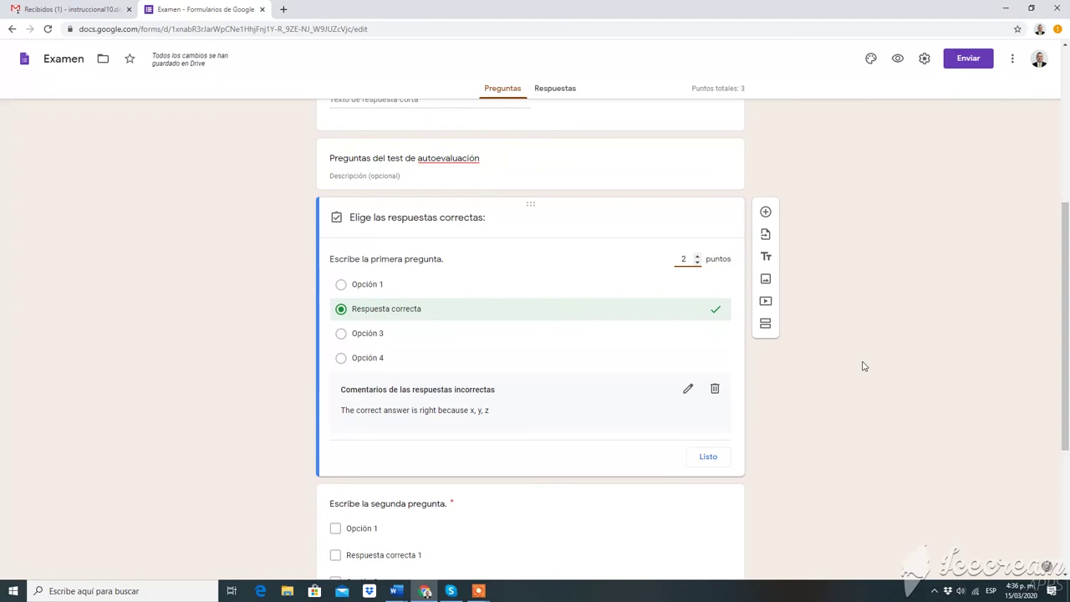
scroll(680, 411, "down", 2)
scroll(674, 420, "down", 1)
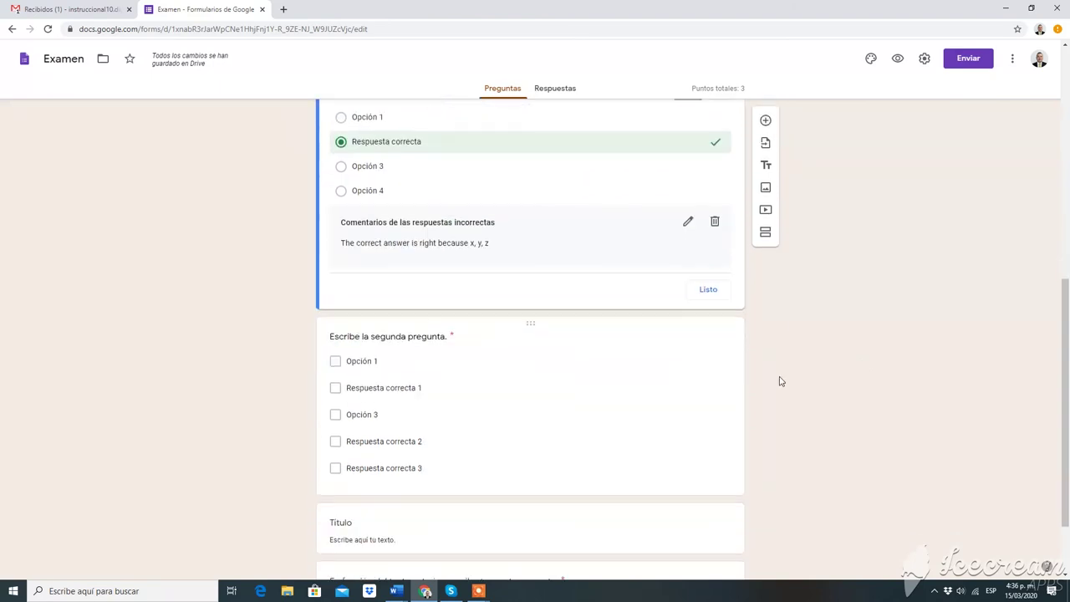
scroll(778, 377, "down", 1)
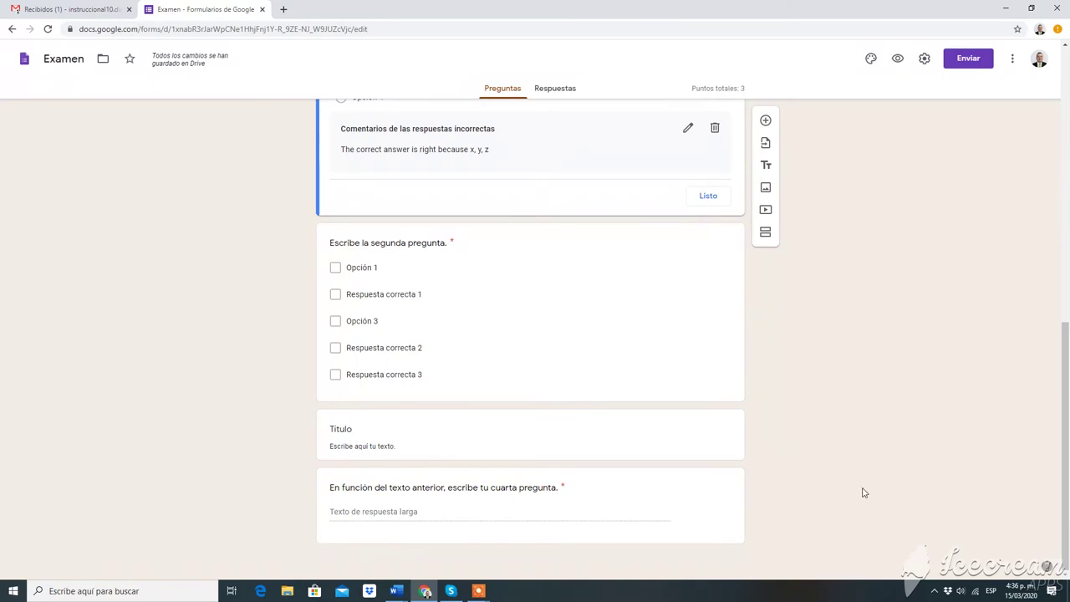
scroll(506, 375, "up", 3)
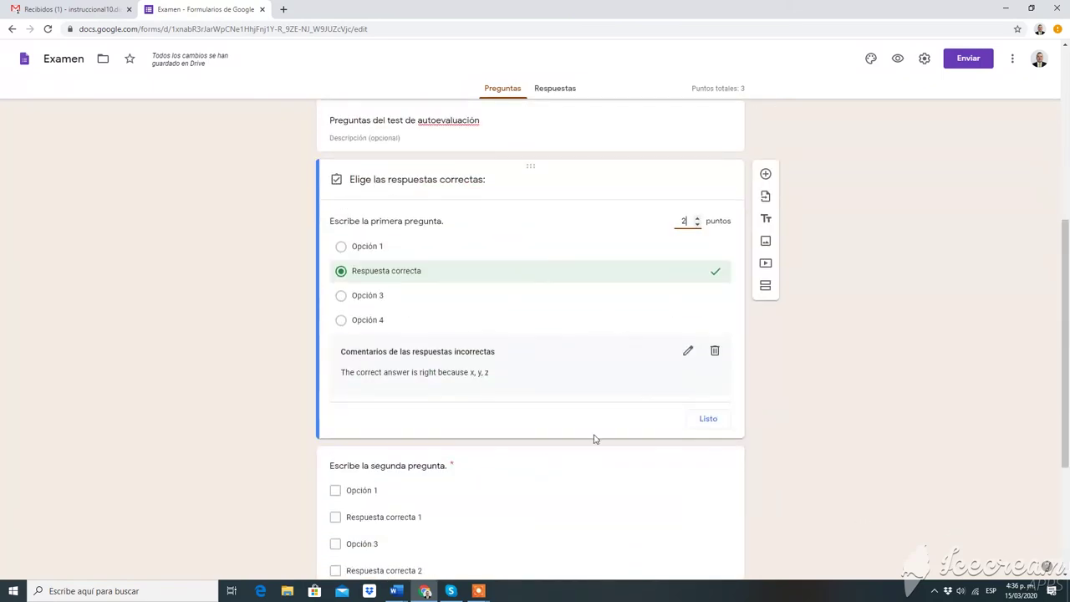
left_click(528, 451)
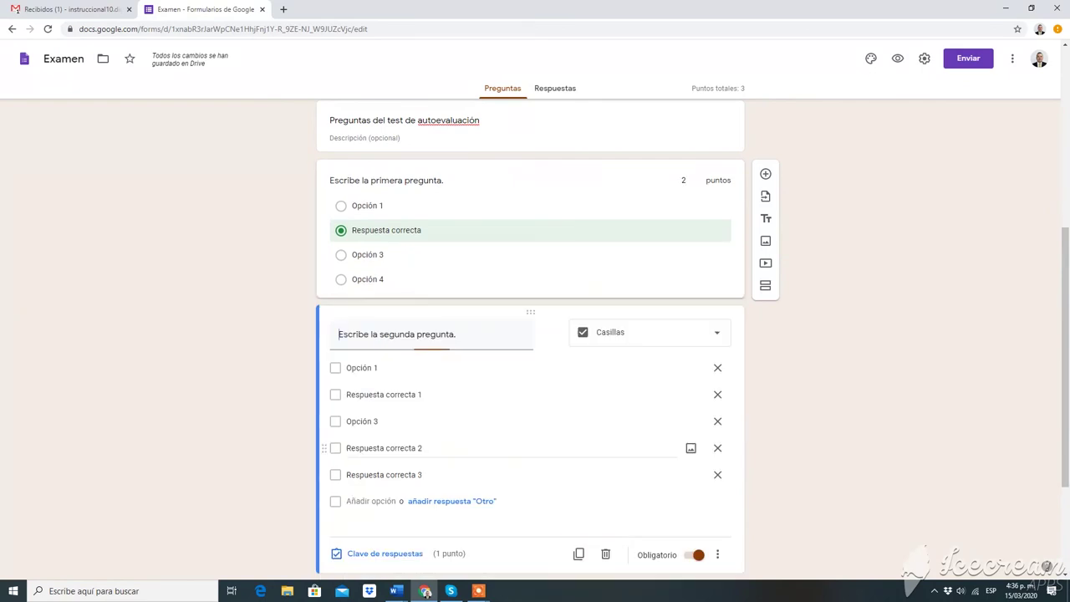
left_click(712, 334)
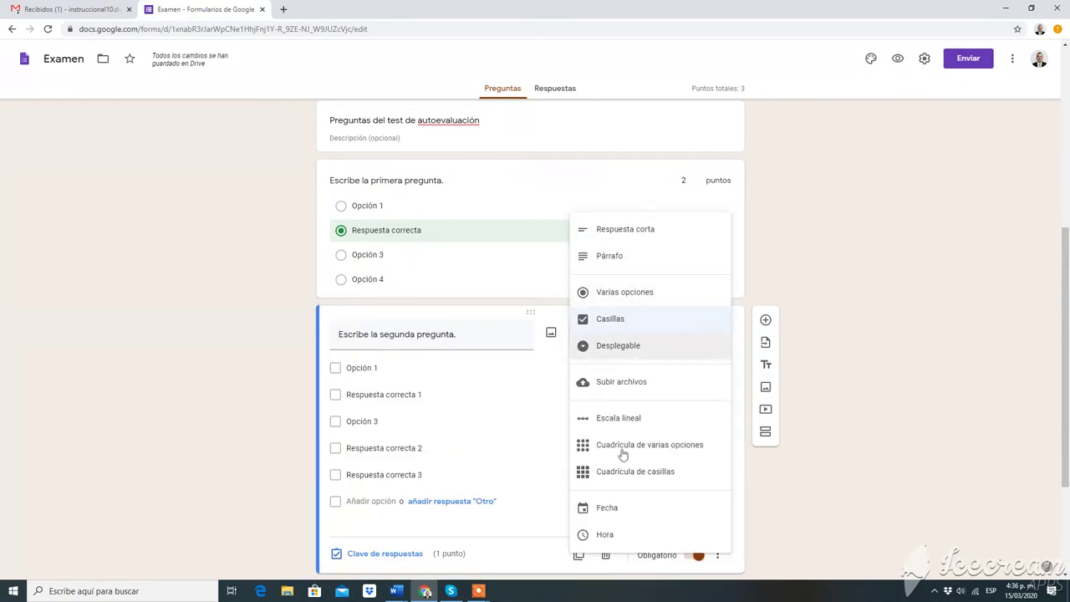
left_click(892, 401)
- Look over the whole exam form, from its header to the fourth question
scroll(867, 420, "down", 3)
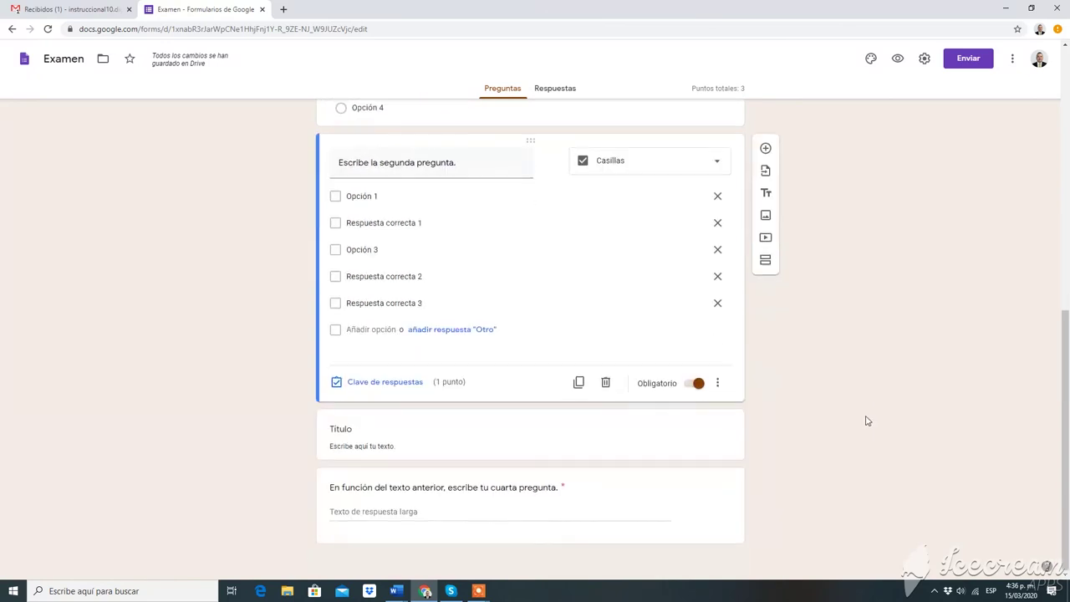
scroll(854, 455, "up", 8)
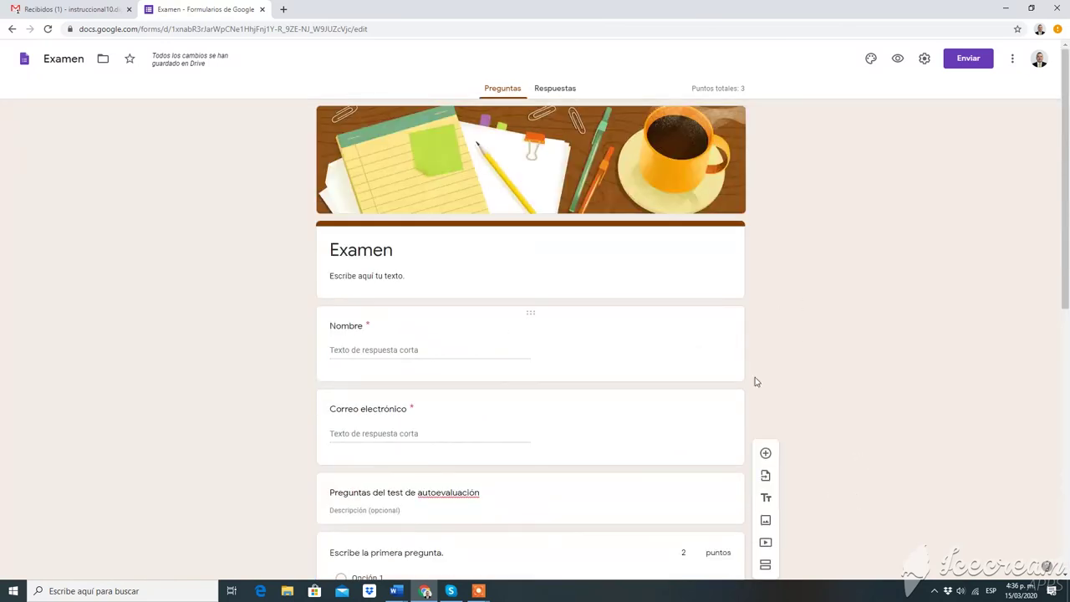
scroll(848, 411, "down", 7)
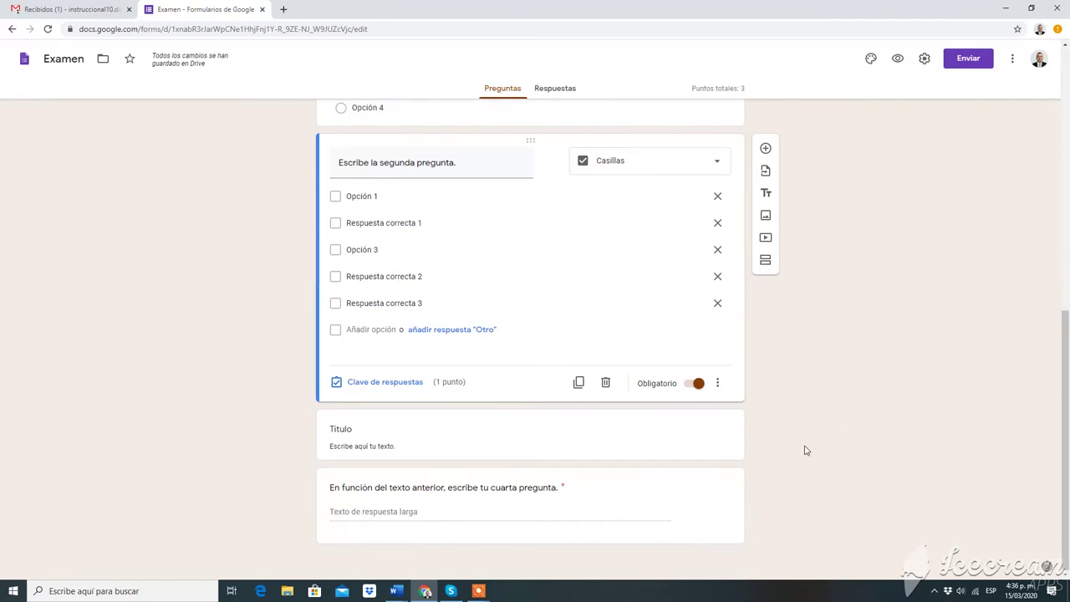
scroll(804, 458, "up", 8)
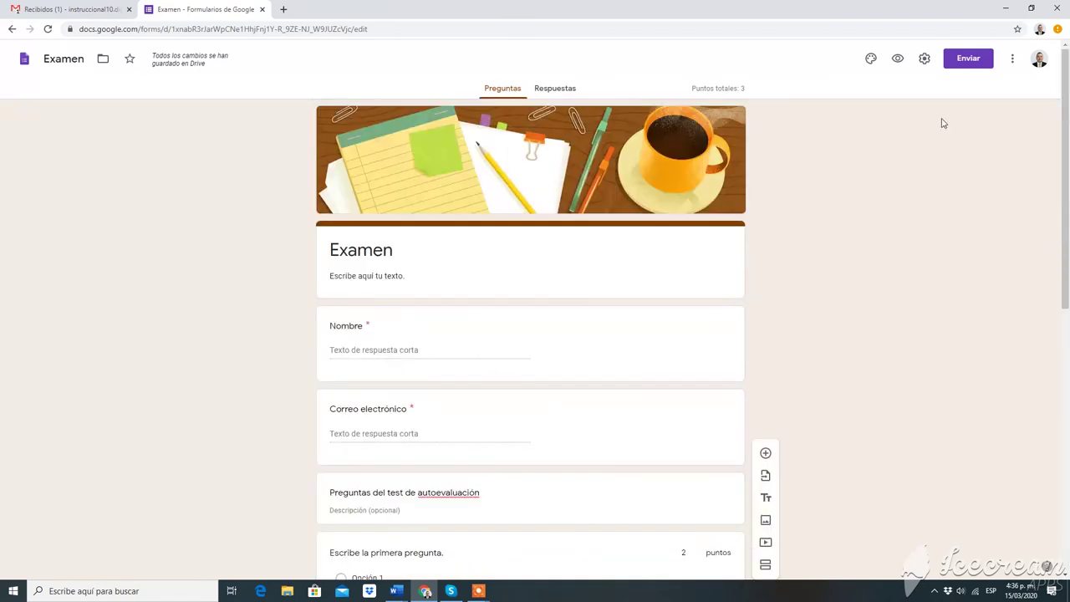
- Choose to share the exam form by link, shorten the URL, and copy the link to the clipboard
left_click(970, 60)
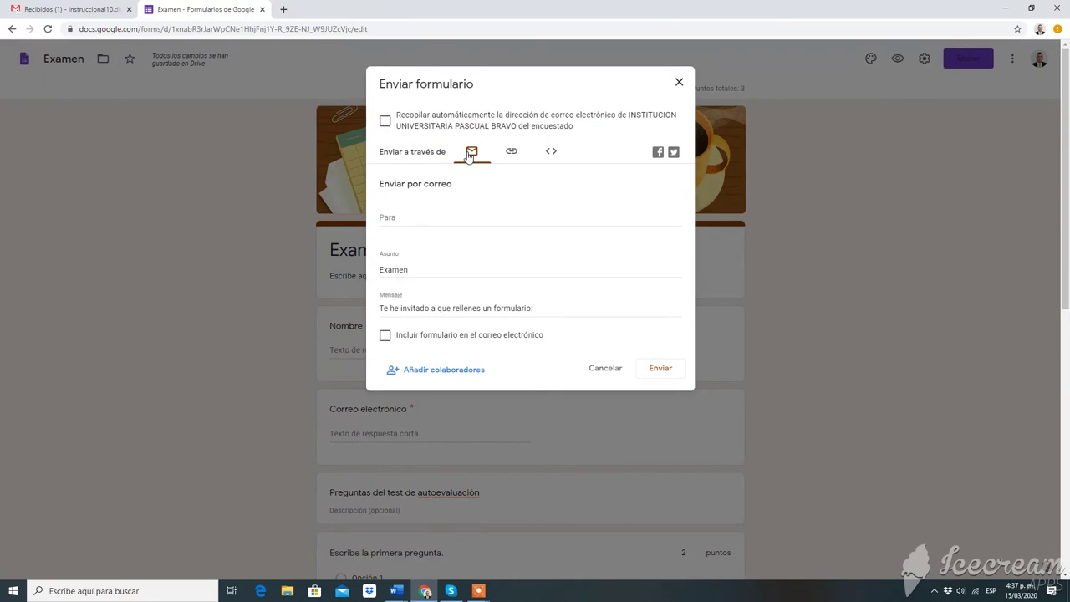
left_click(512, 154)
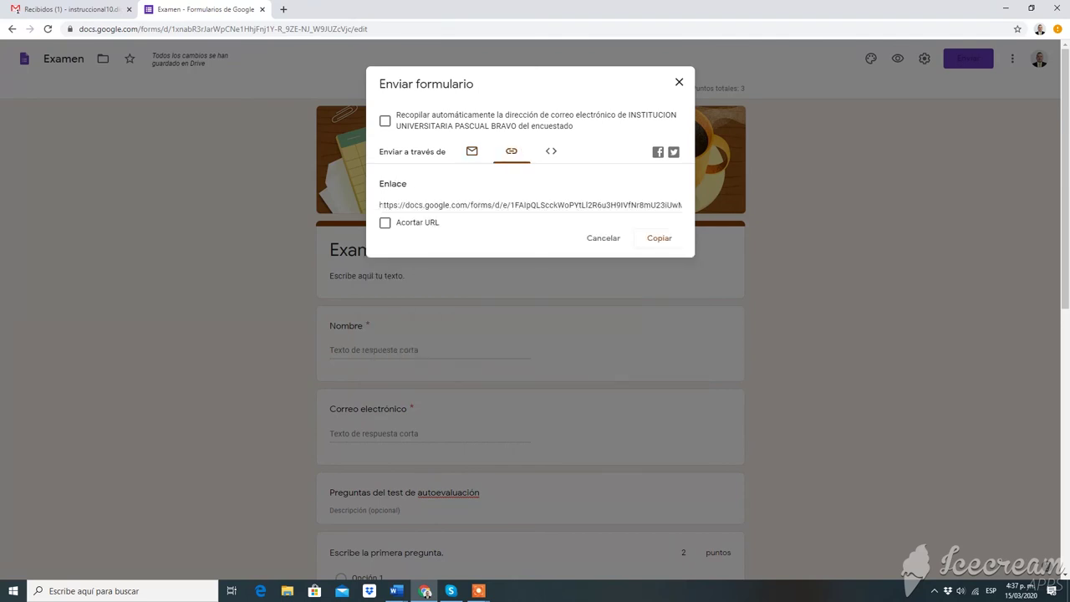
left_click(493, 205)
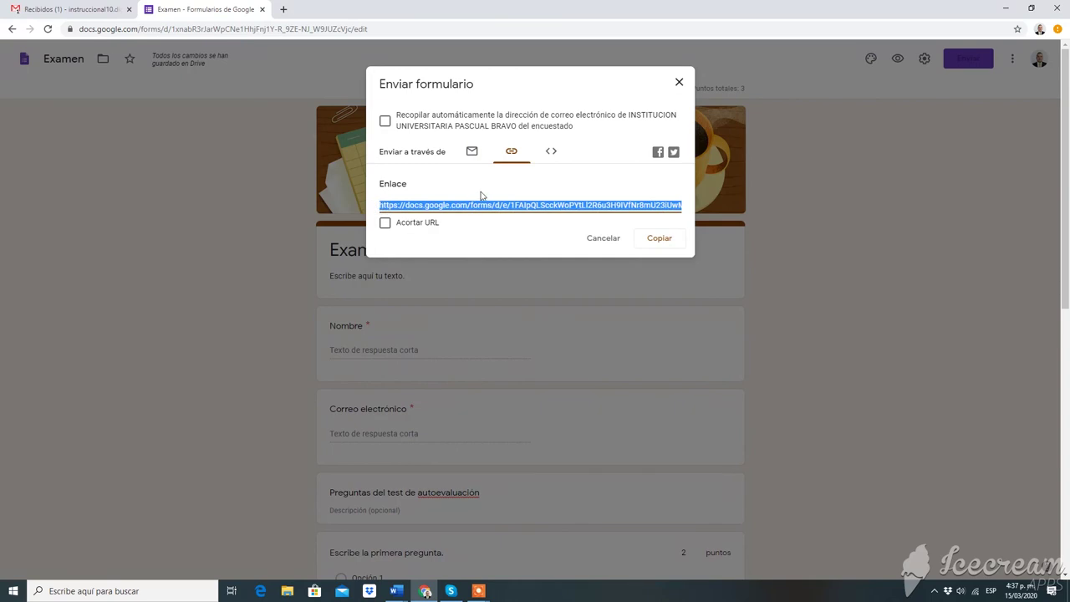
left_click(385, 224)
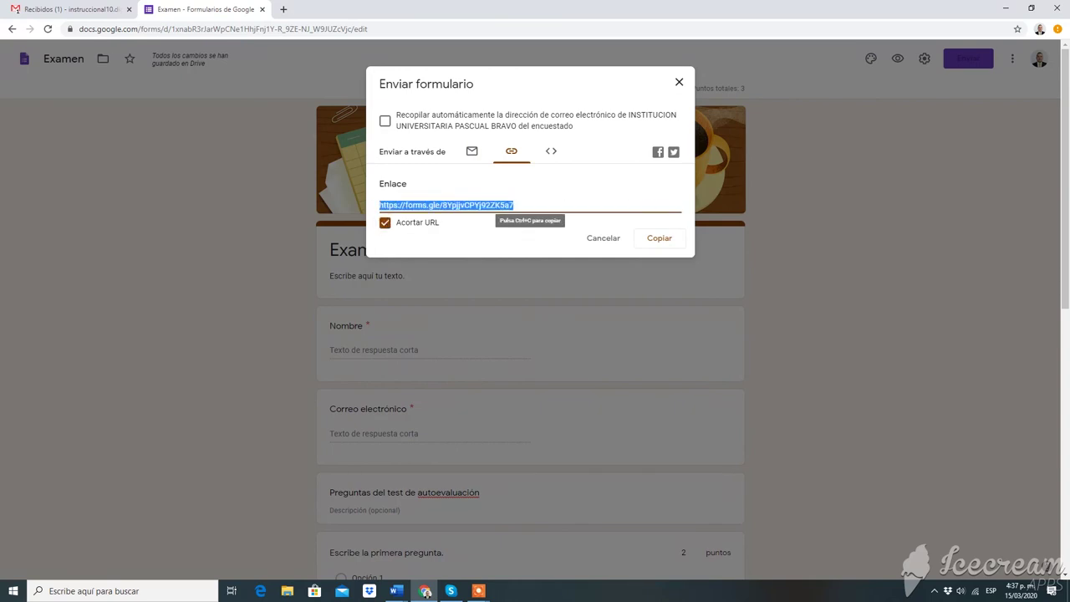
left_click(657, 240)
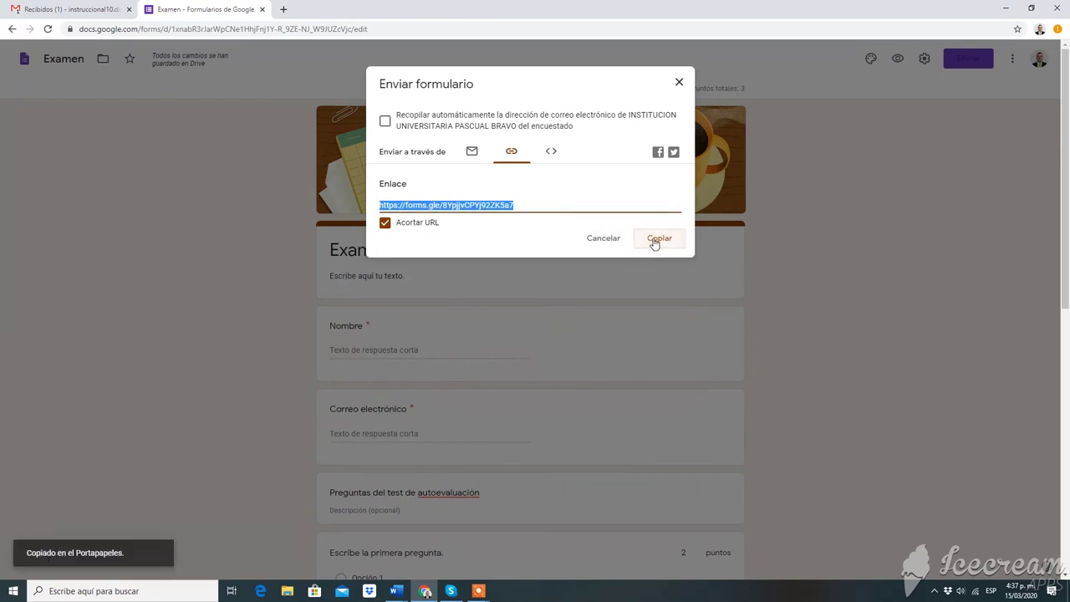